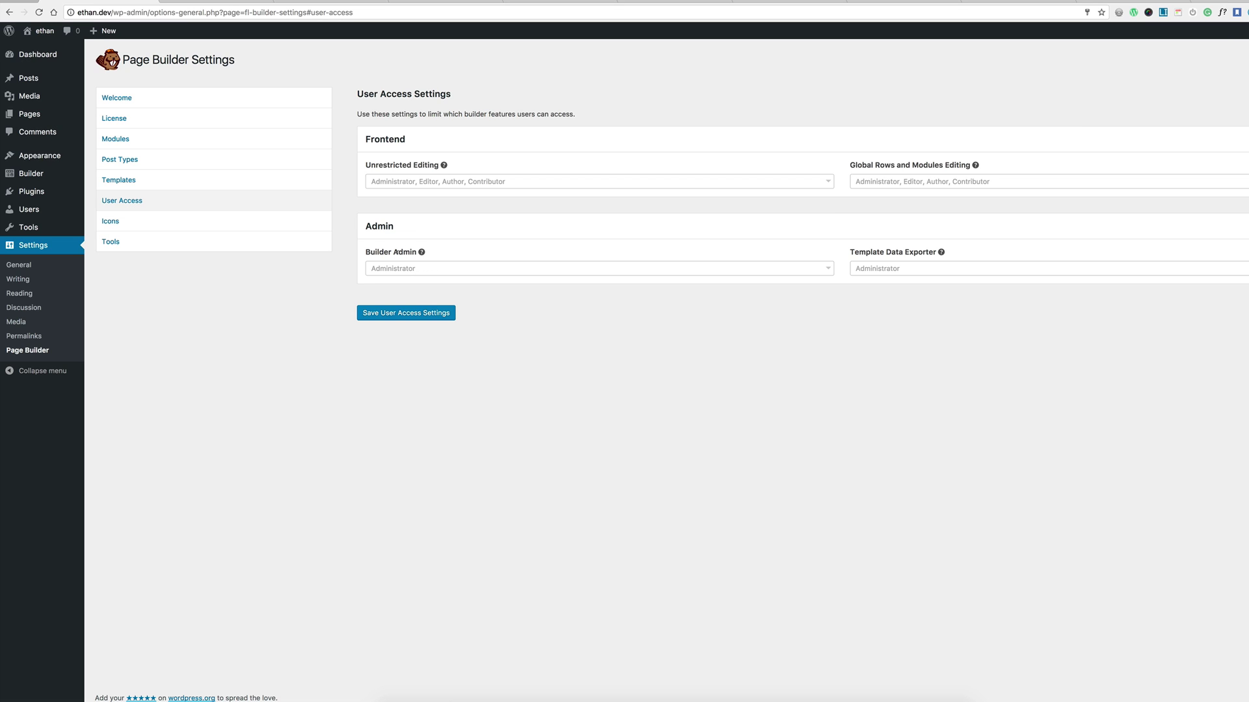
# - Save the User Access settings, leaving Builder Admin and Template Data Exporter at Administrator
pyautogui.click(430, 267)
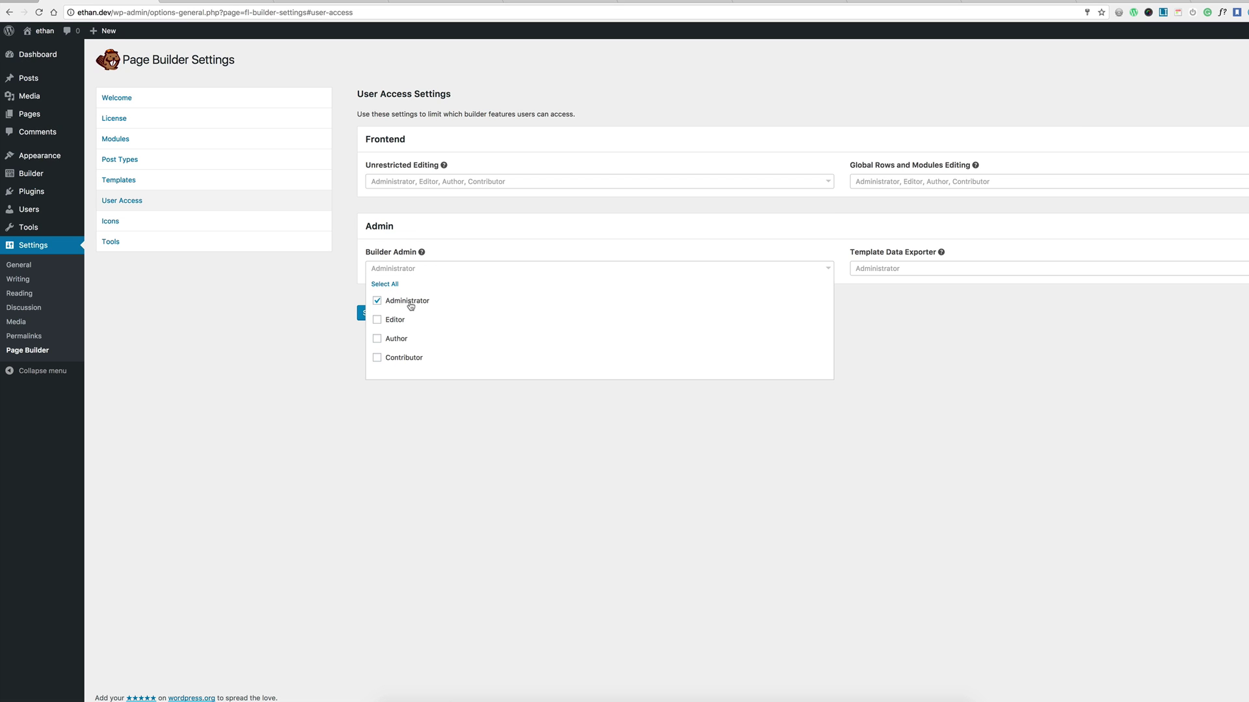
pyautogui.click(877, 268)
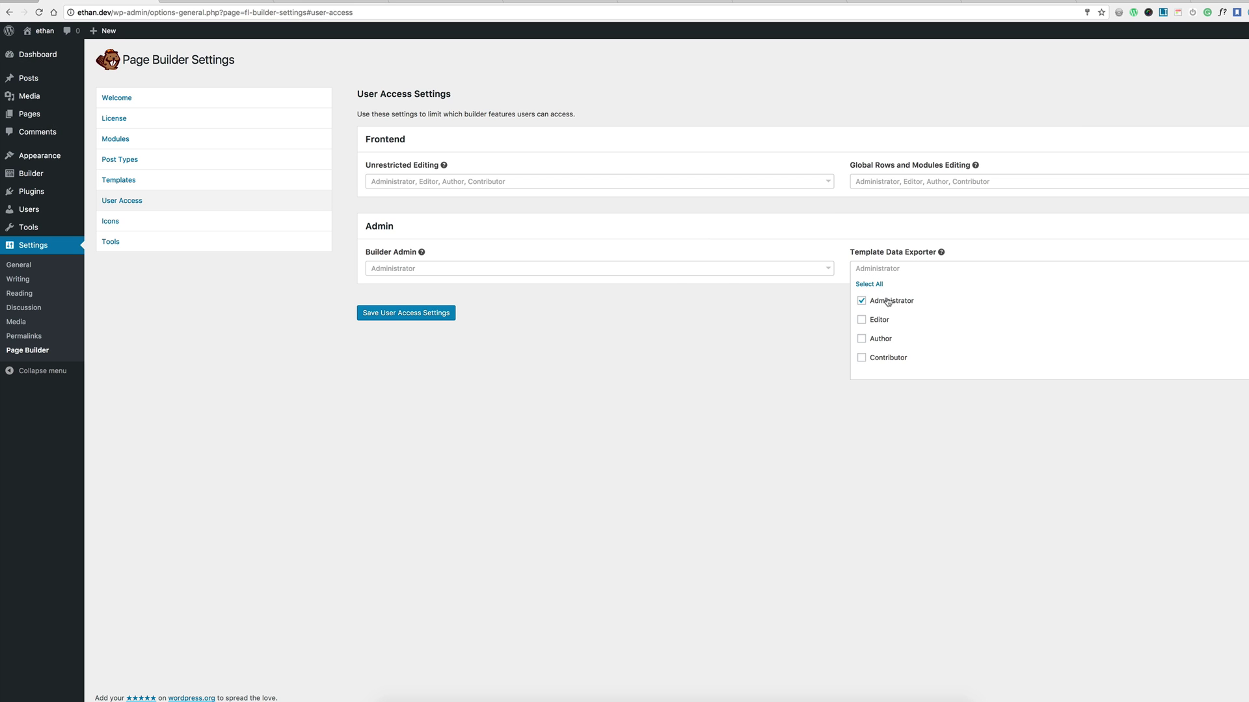
pyautogui.click(405, 312)
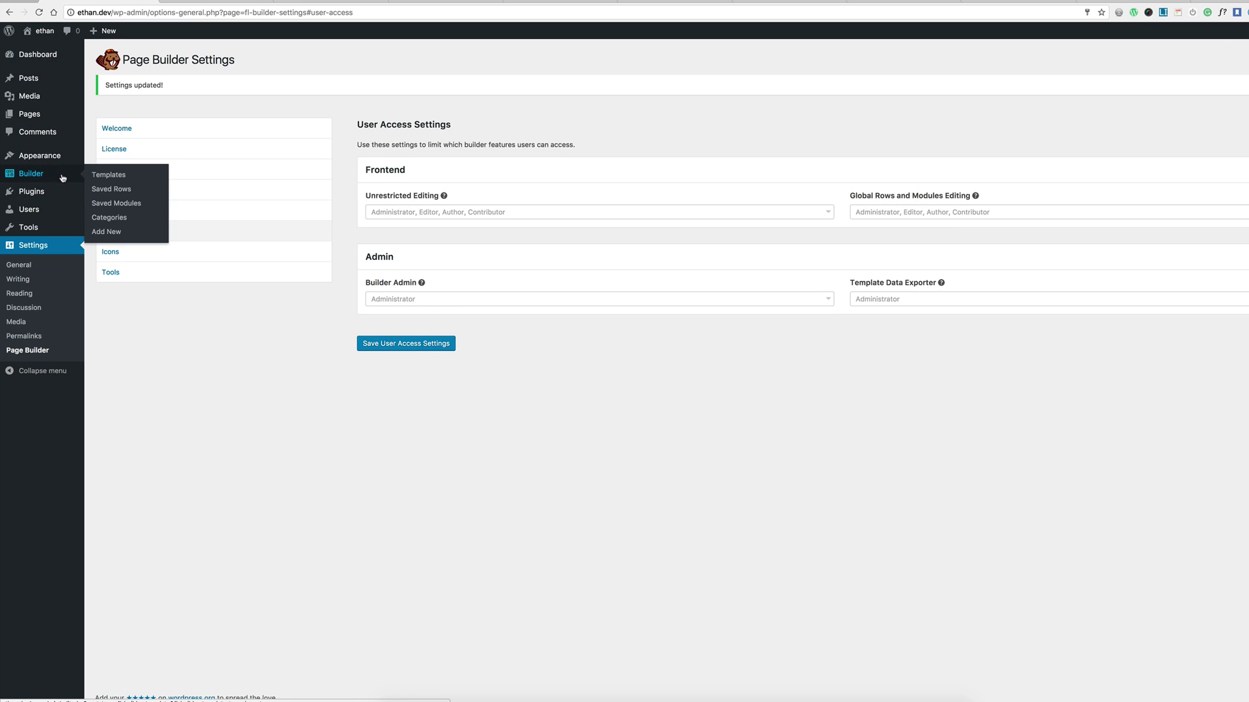
# - Open the My Fab Page template in the page builder from the Templates list
pyautogui.moveTo(32, 174)
pyautogui.click(108, 175)
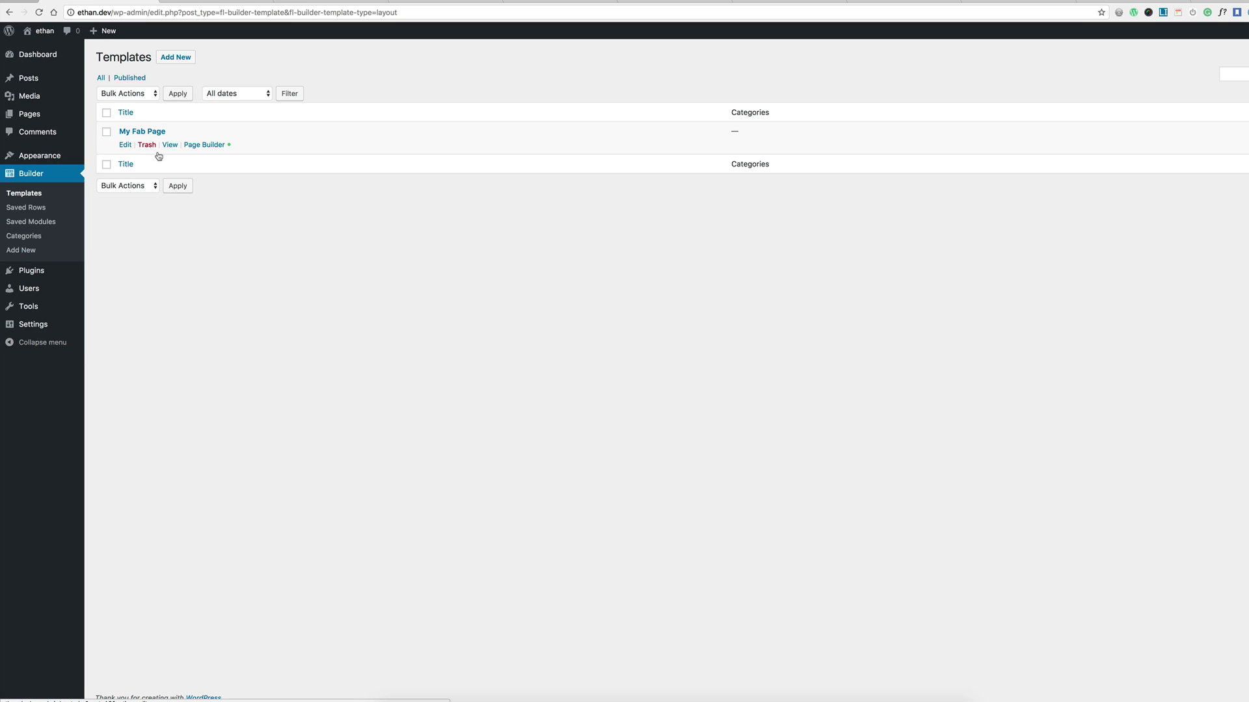
pyautogui.moveTo(142, 135)
pyautogui.click(210, 146)
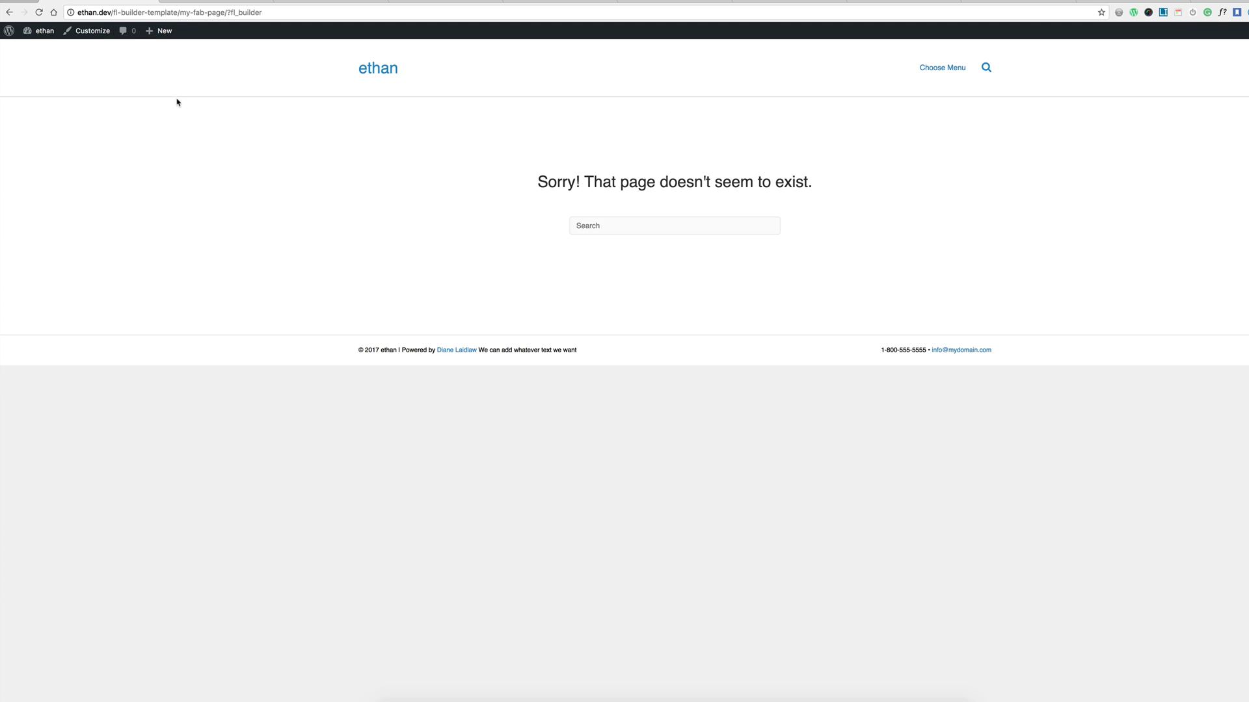
# - Retry launching the page builder for the My Fab Page template
pyautogui.hotkey('alt', 'Left')
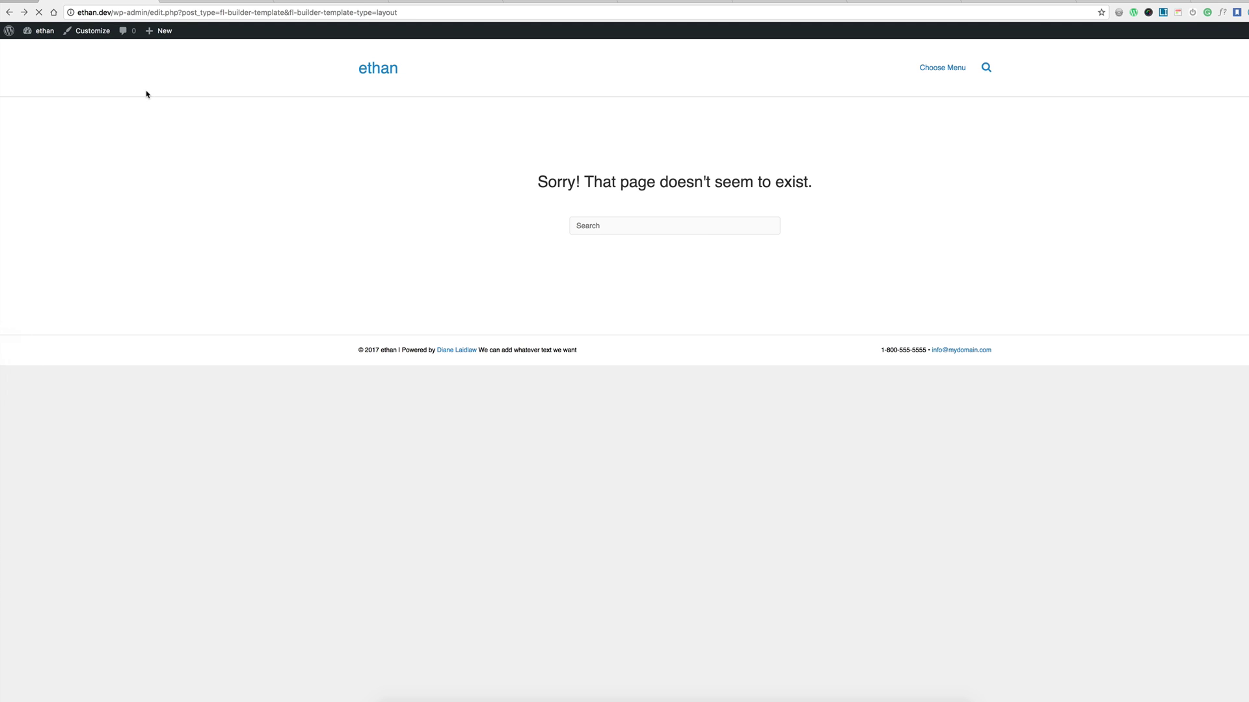
pyautogui.click(136, 133)
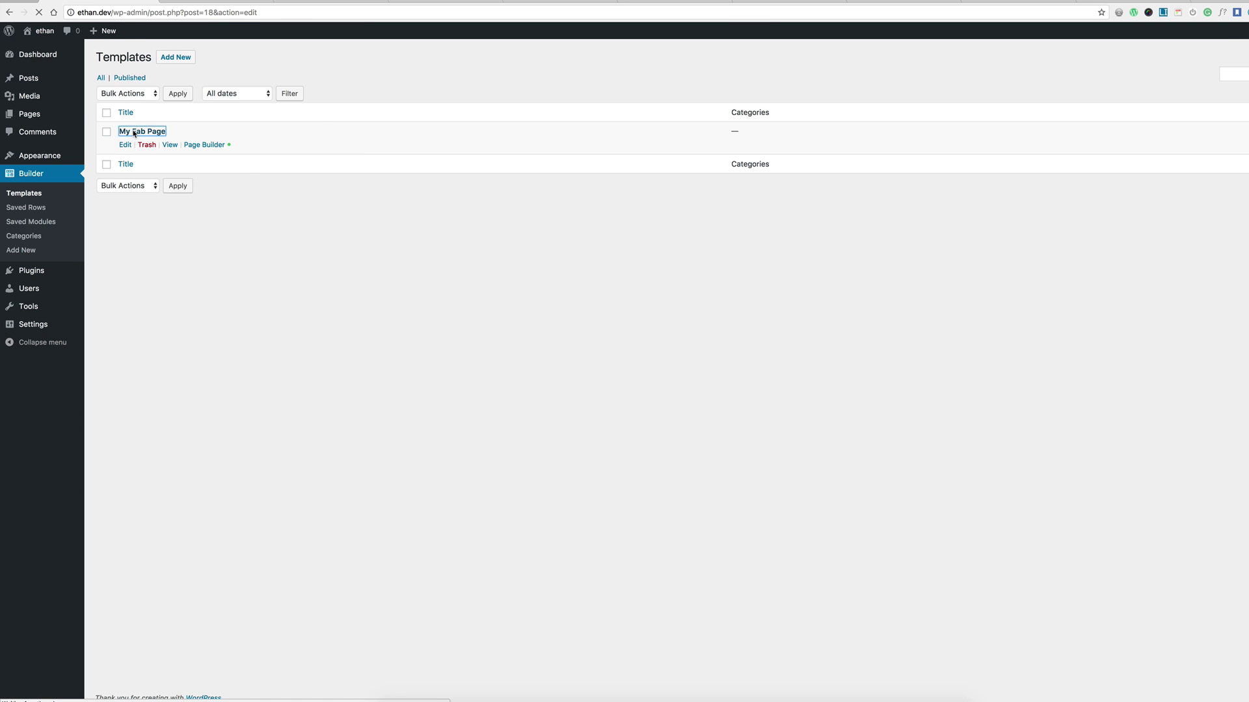
pyautogui.click(144, 140)
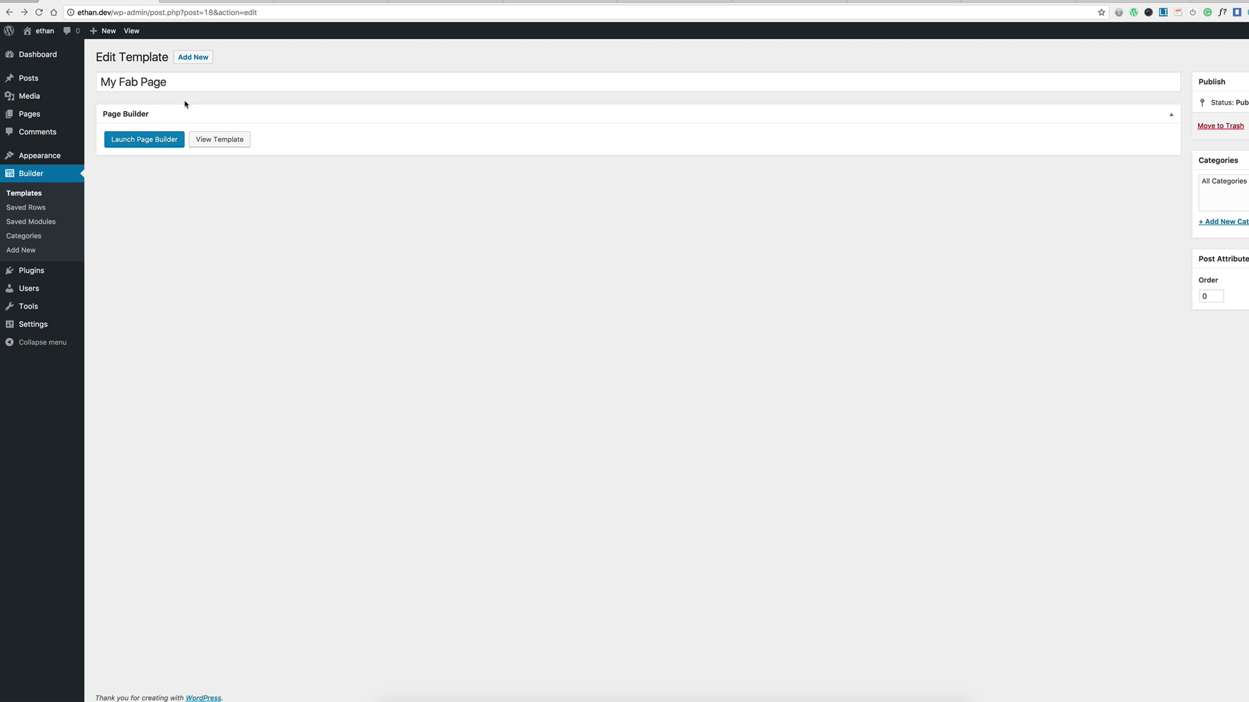
pyautogui.moveTo(32, 324)
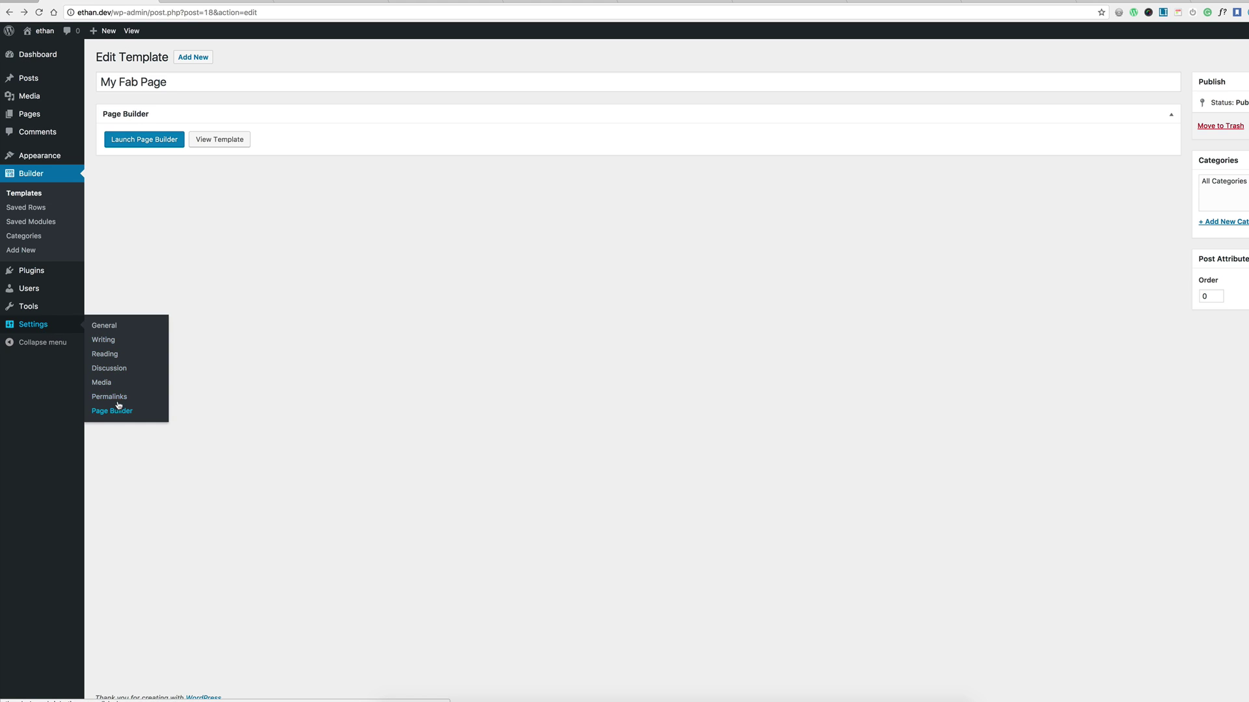
# - Switch the permalink structure to Post name and save it
pyautogui.click(110, 396)
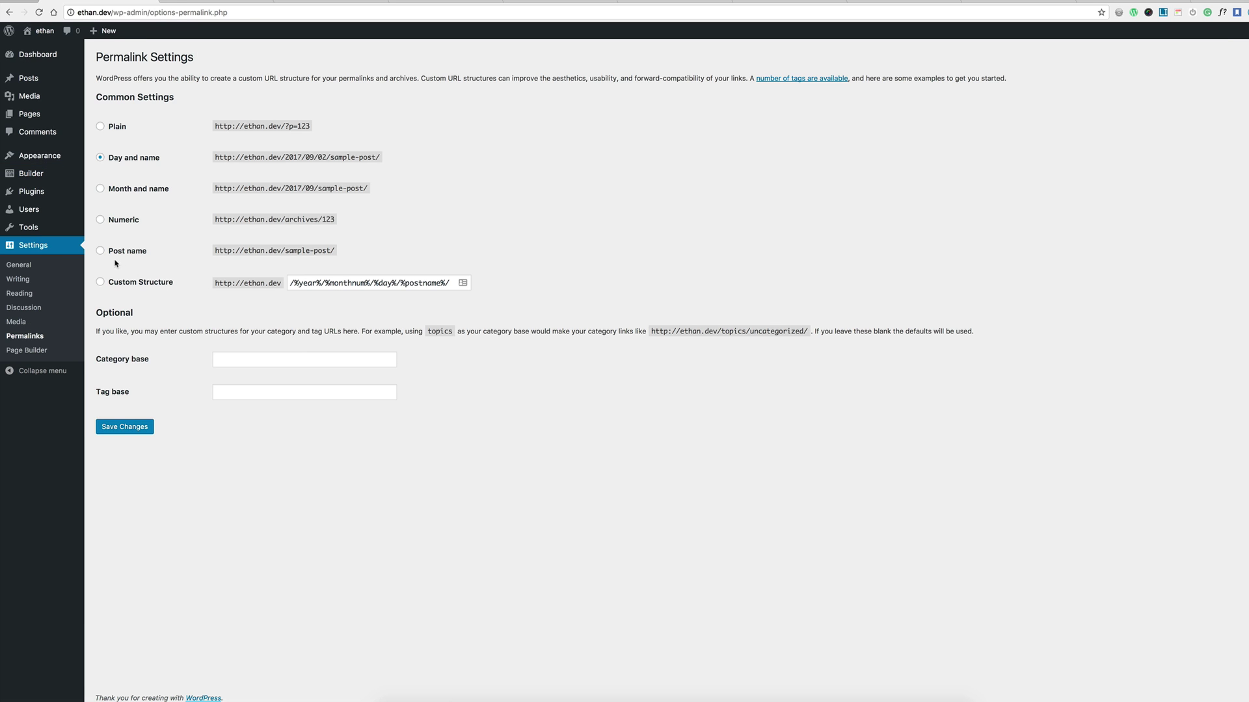
pyautogui.click(101, 251)
pyautogui.click(124, 427)
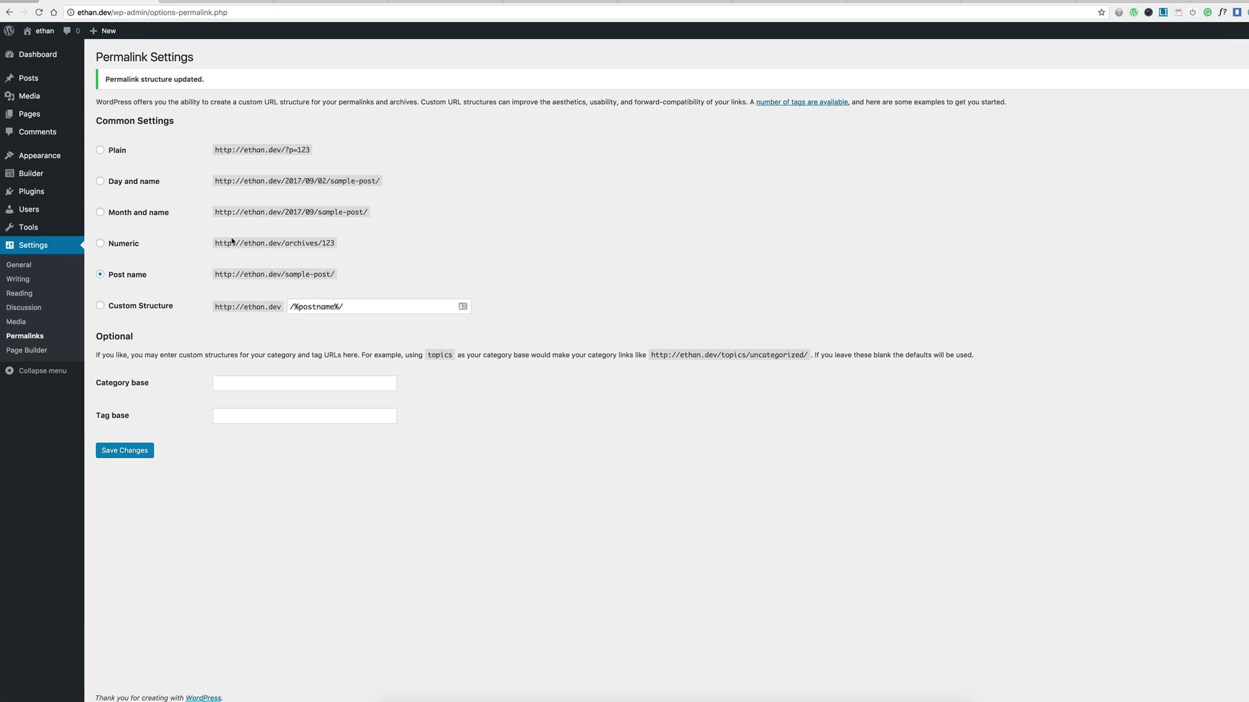
# - Reopen My Fab Page from the saved templates and launch the page builder
pyautogui.moveTo(32, 173)
pyautogui.click(102, 176)
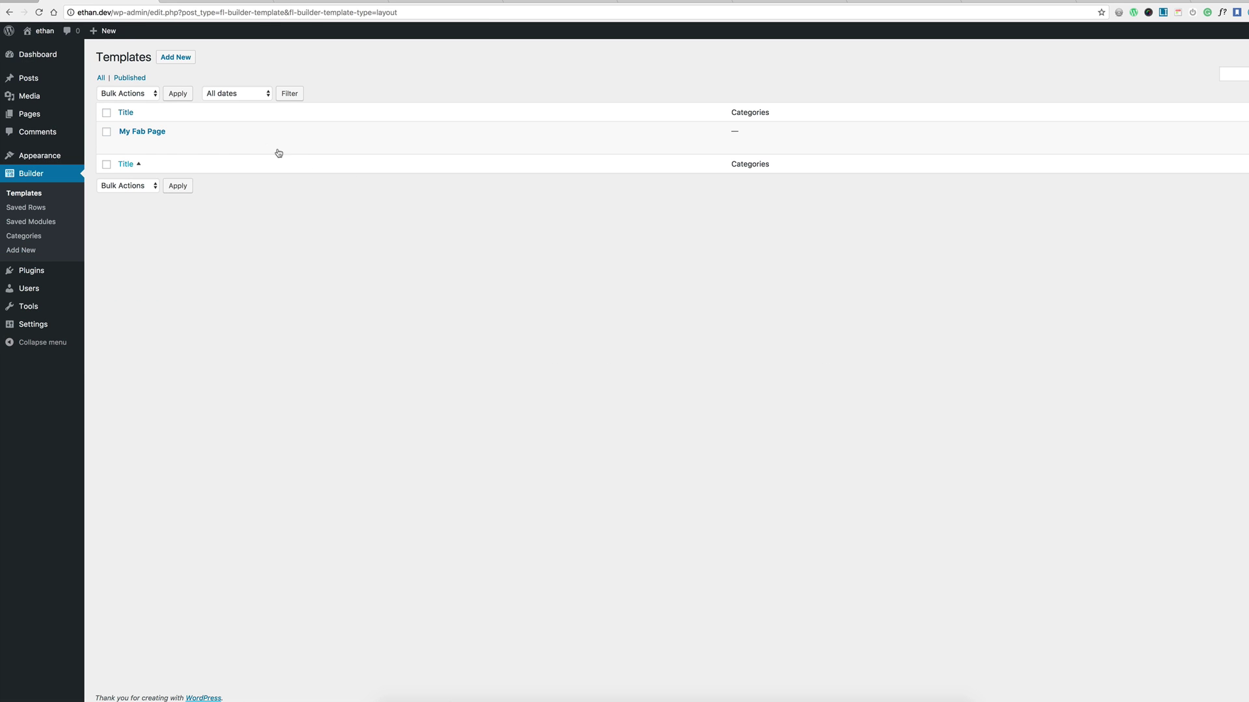
pyautogui.click(143, 131)
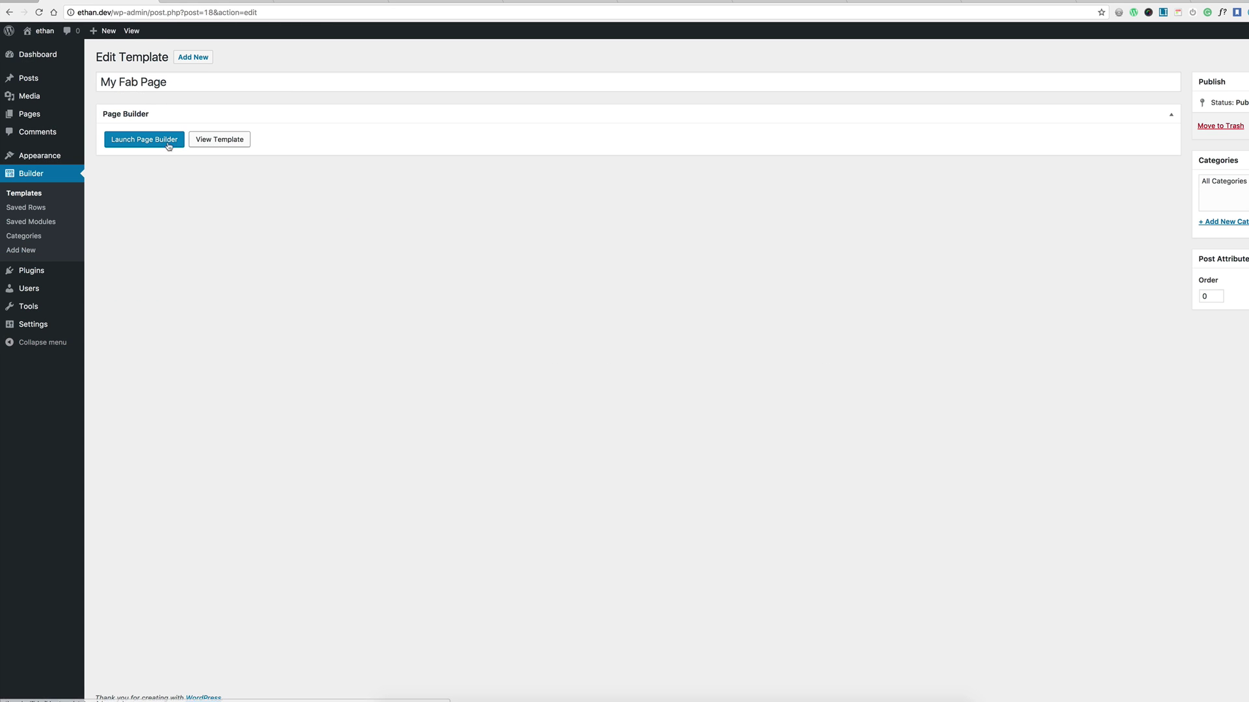
pyautogui.click(143, 139)
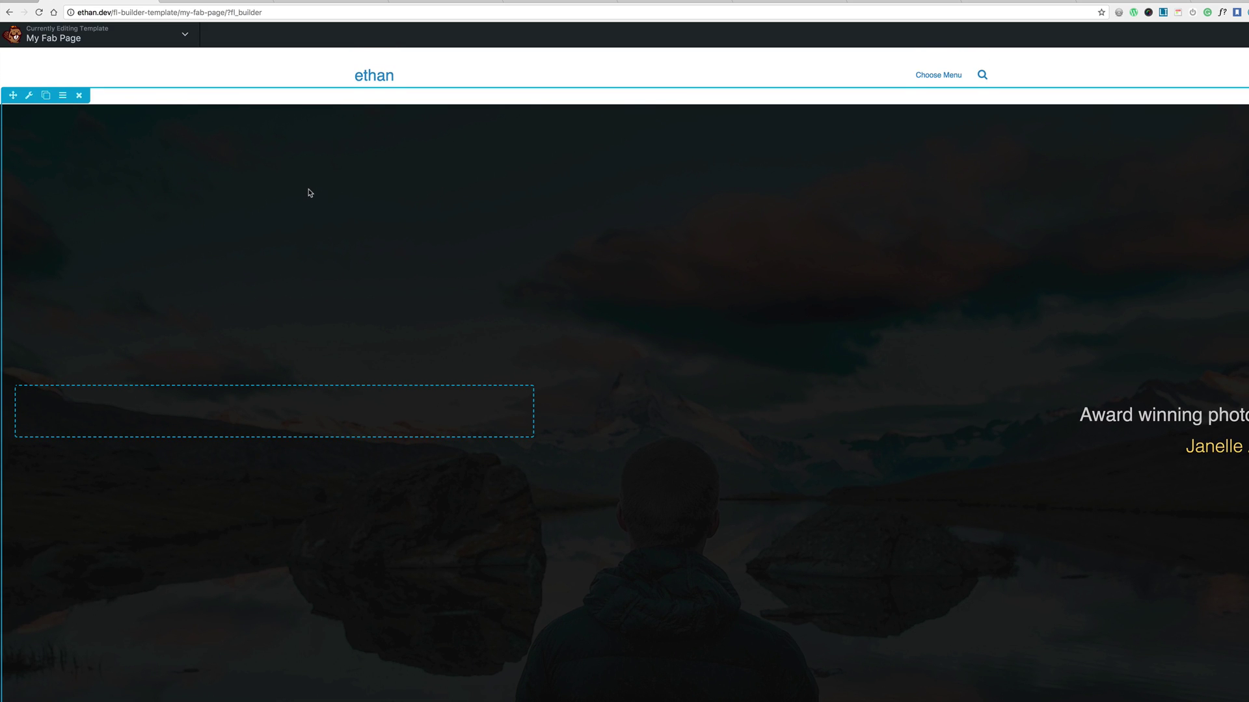
pyautogui.scroll(-1, 309, 192)
pyautogui.scroll(-4, 309, 192)
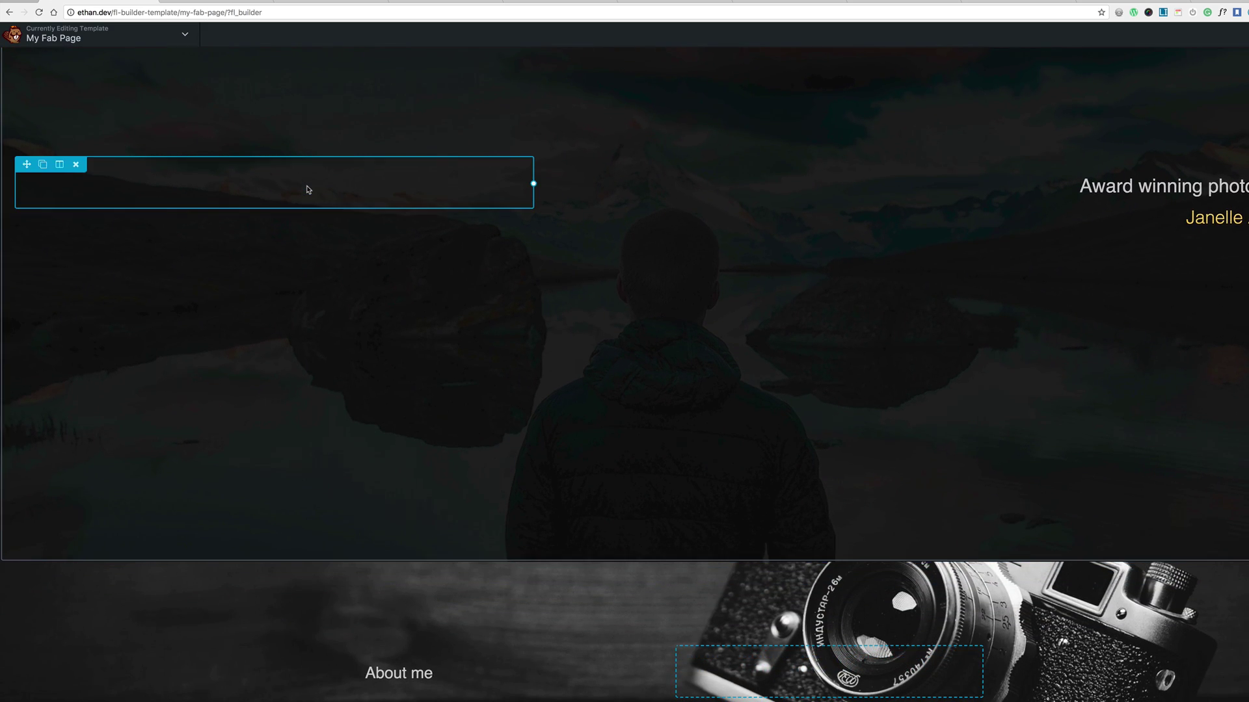
pyautogui.scroll(-4, 309, 193)
pyautogui.scroll(-5, 305, 190)
pyautogui.scroll(-5, 305, 189)
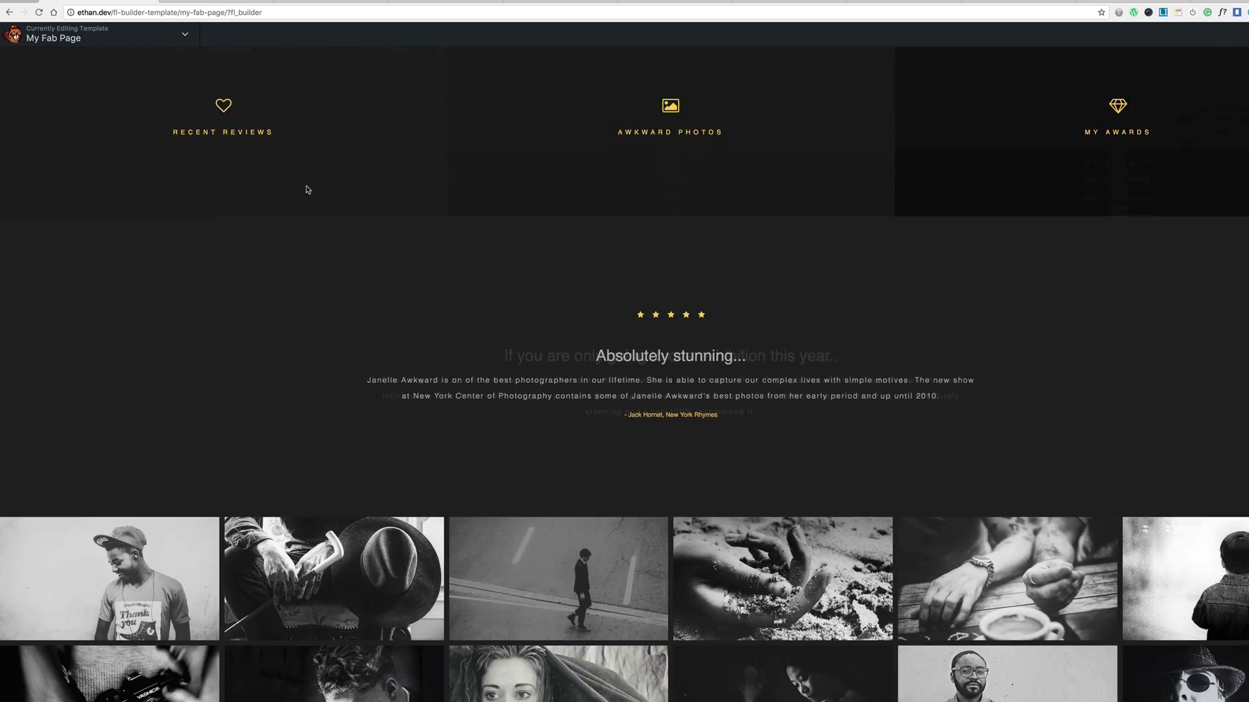
pyautogui.scroll(-4, 306, 189)
pyautogui.scroll(-5, 305, 190)
pyautogui.scroll(5, 305, 190)
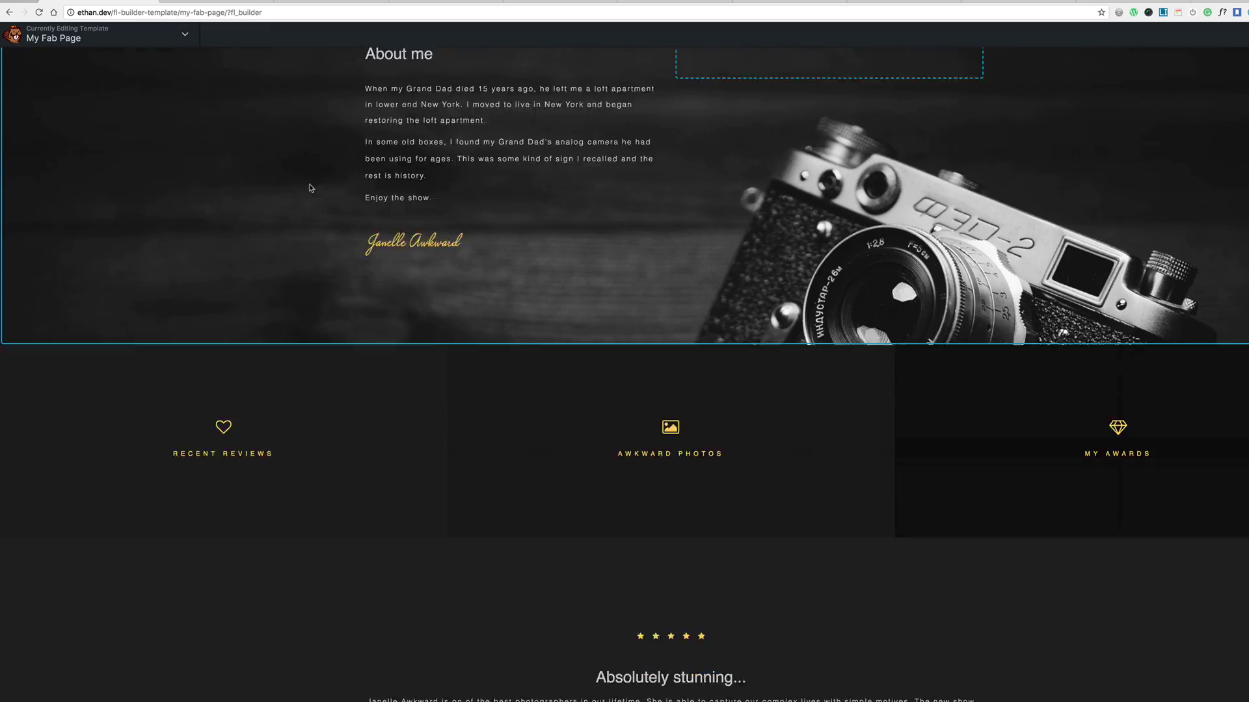
pyautogui.scroll(3, 305, 190)
pyautogui.scroll(5, 309, 188)
pyautogui.scroll(2, 309, 188)
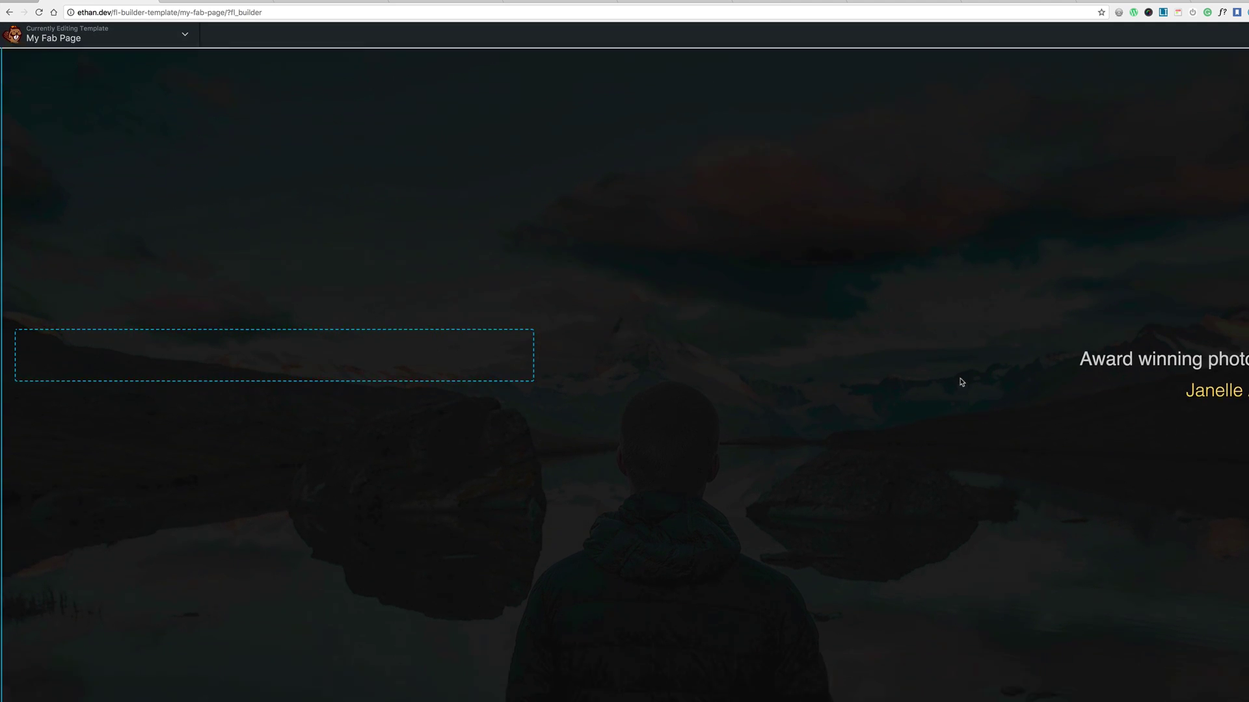
pyautogui.scroll(-4, 958, 382)
pyautogui.scroll(-4, 958, 382)
pyautogui.scroll(-4, 958, 382)
pyautogui.scroll(-4, 958, 381)
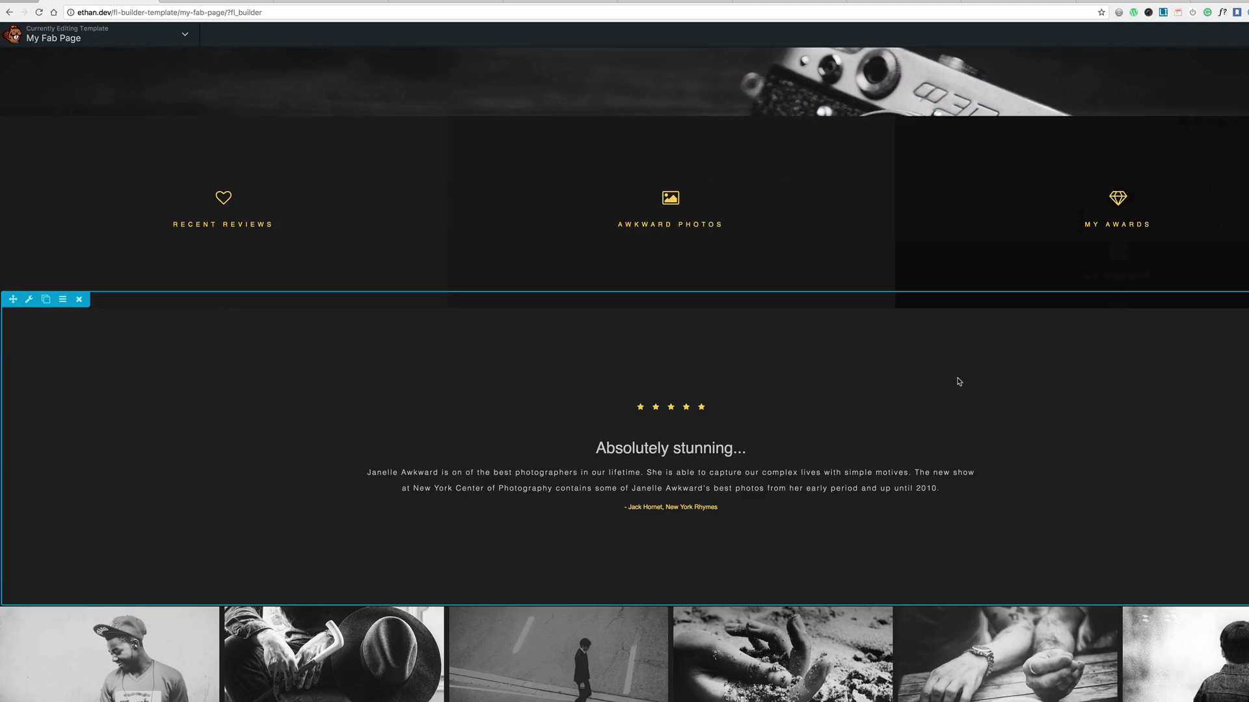
pyautogui.scroll(-3, 958, 382)
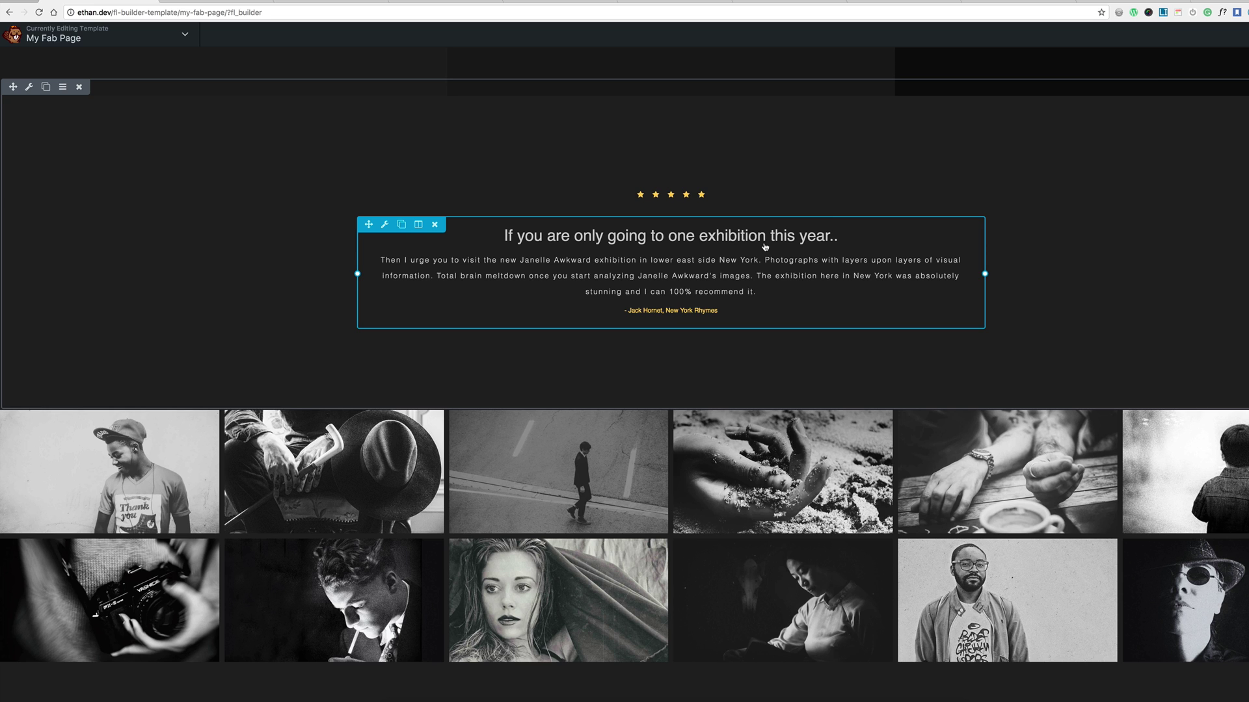
pyautogui.scroll(10, 684, 235)
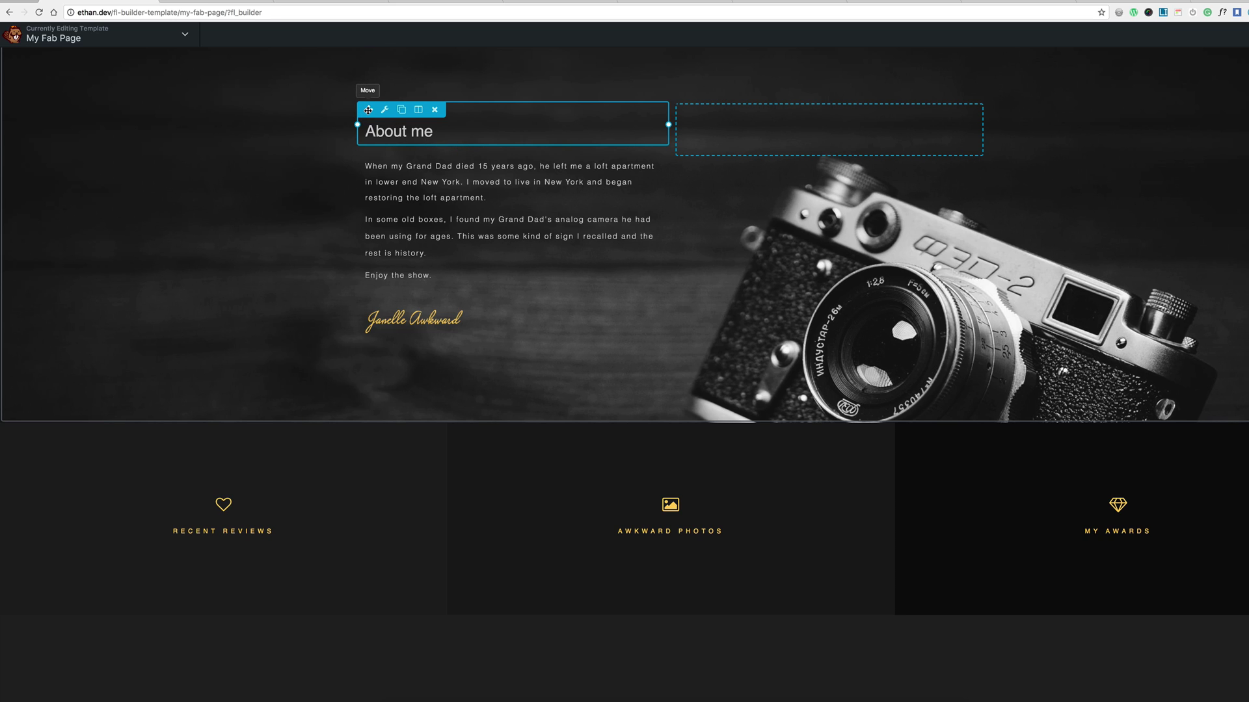
# - Delete 'Enjoy the show.' from the About me text and remove the signature module
pyautogui.click(452, 190)
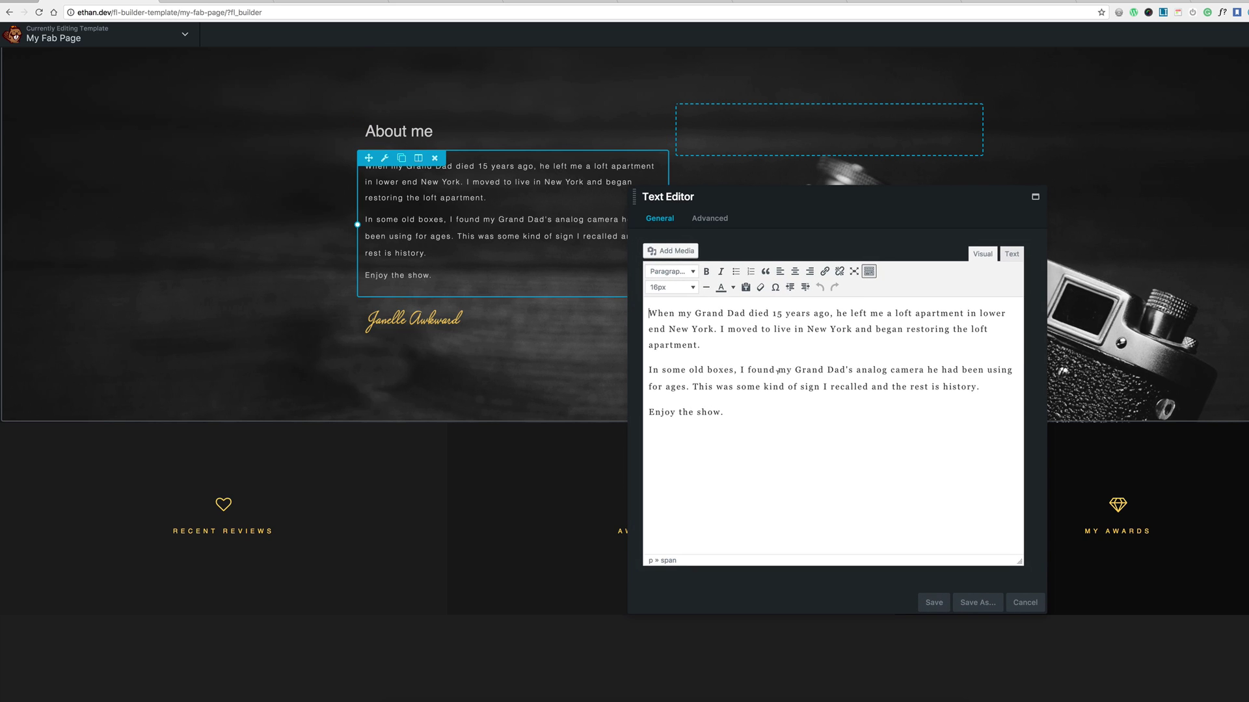
pyautogui.moveTo(724, 413); pyautogui.dragTo(643, 412)
pyautogui.press('Delete')
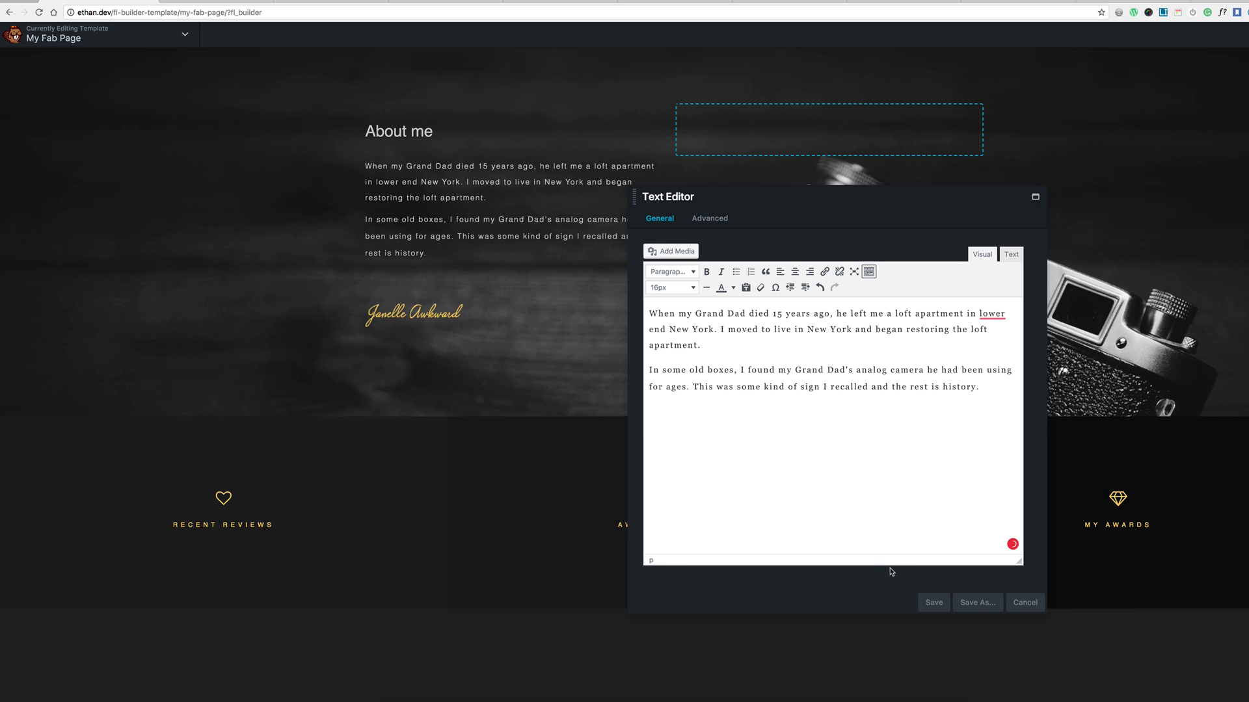
pyautogui.click(933, 603)
pyautogui.moveTo(443, 295)
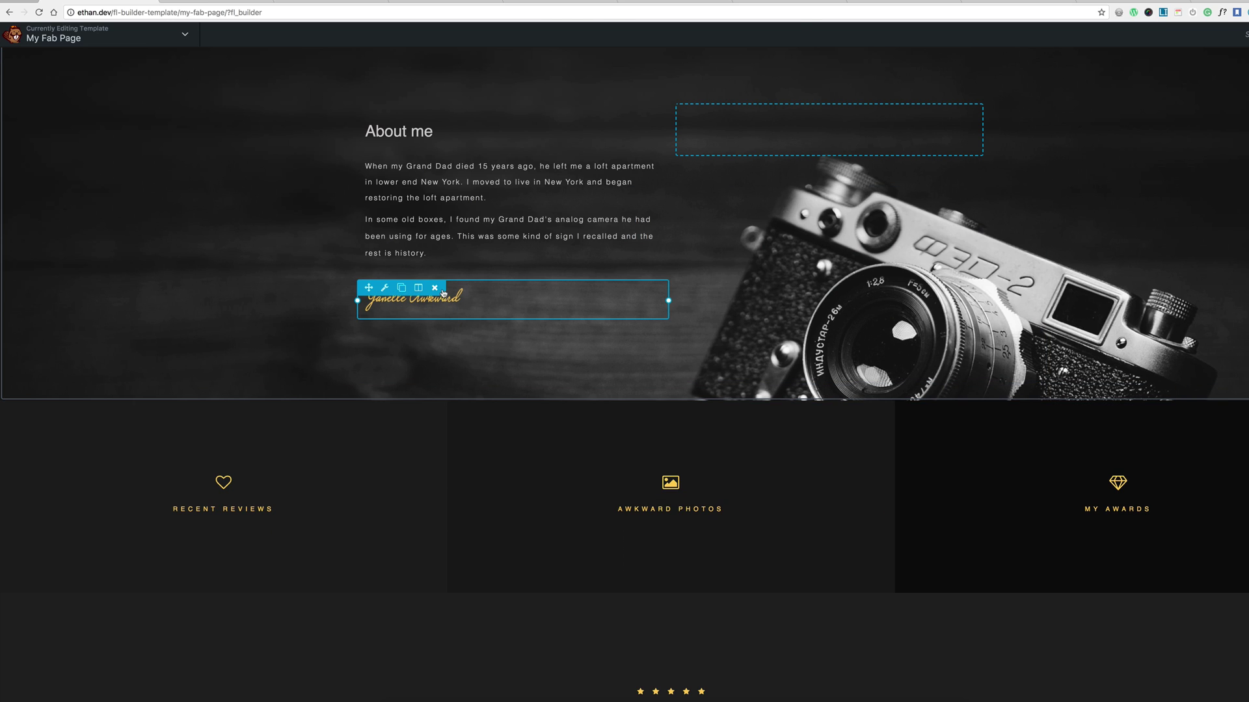
pyautogui.click(435, 288)
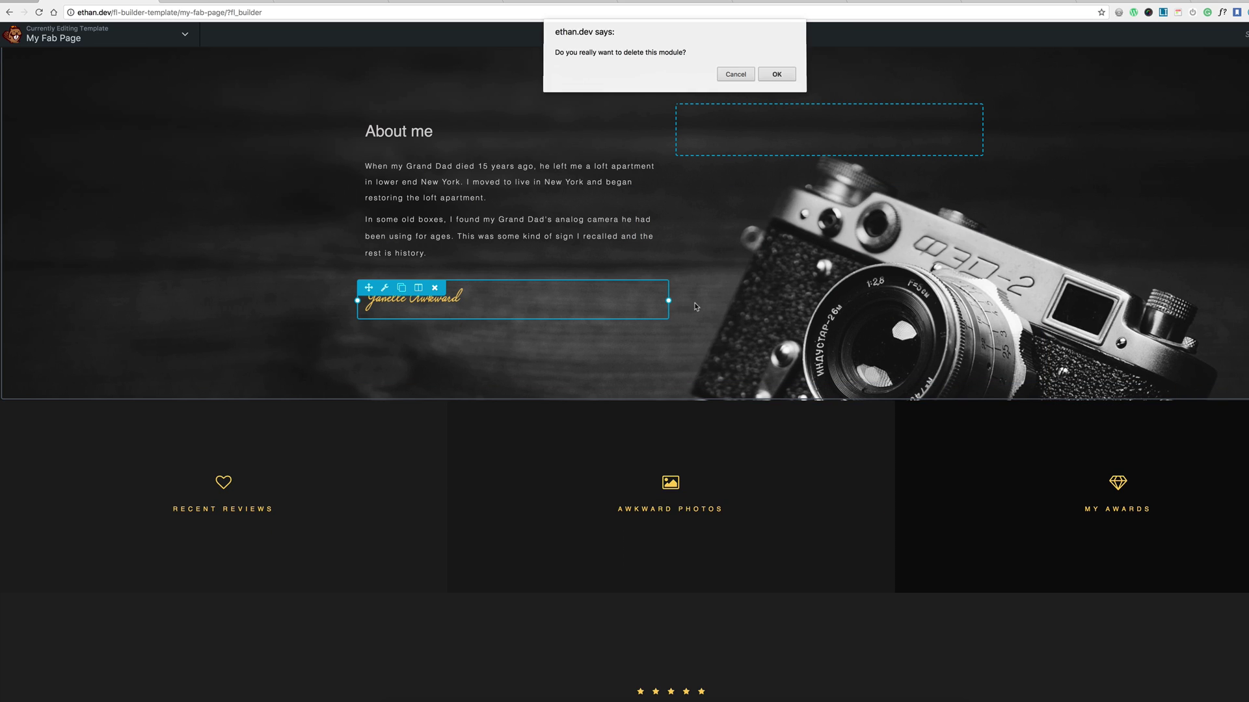
pyautogui.click(778, 73)
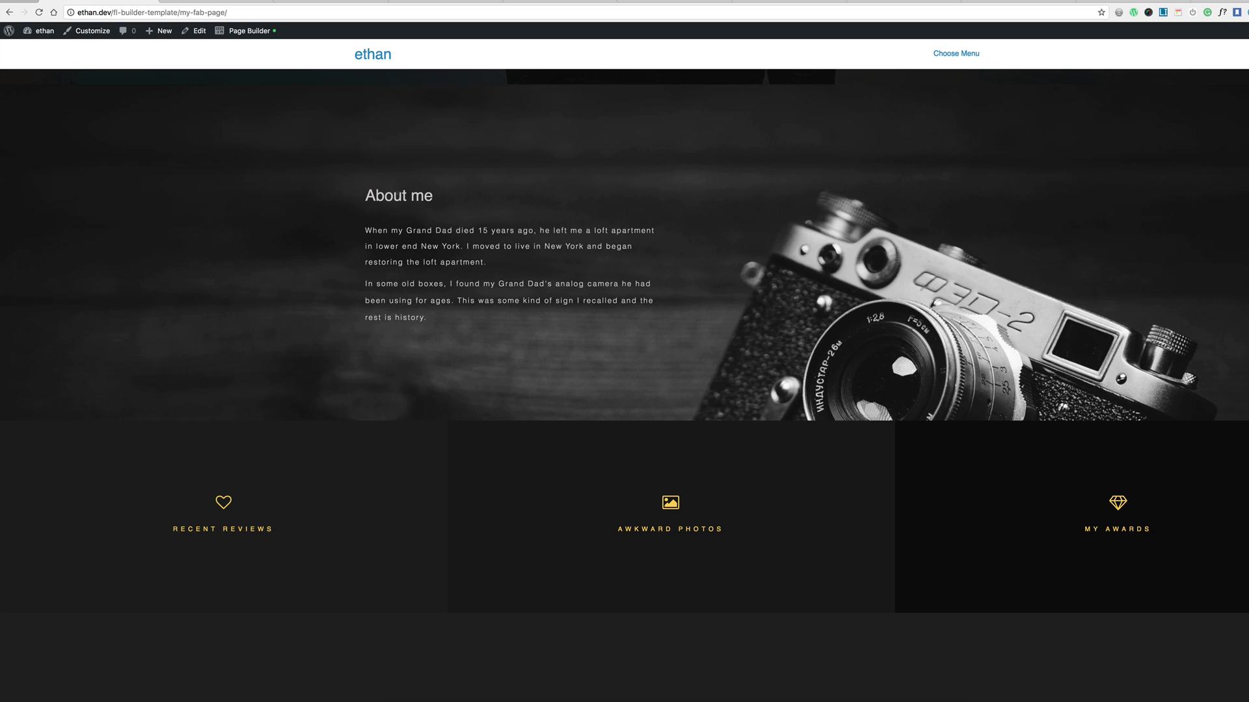
pyautogui.scroll(-5, 593, 179)
pyautogui.scroll(-5, 593, 179)
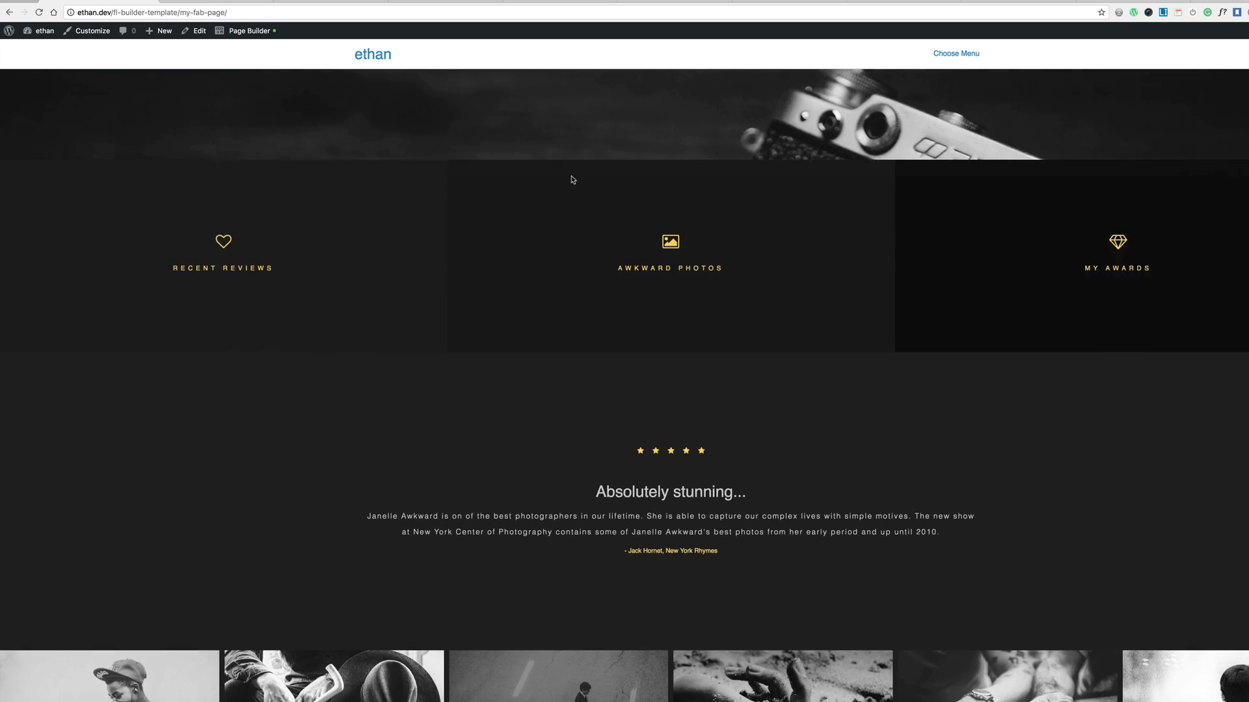
pyautogui.scroll(-3, 593, 178)
pyautogui.scroll(-8, 592, 179)
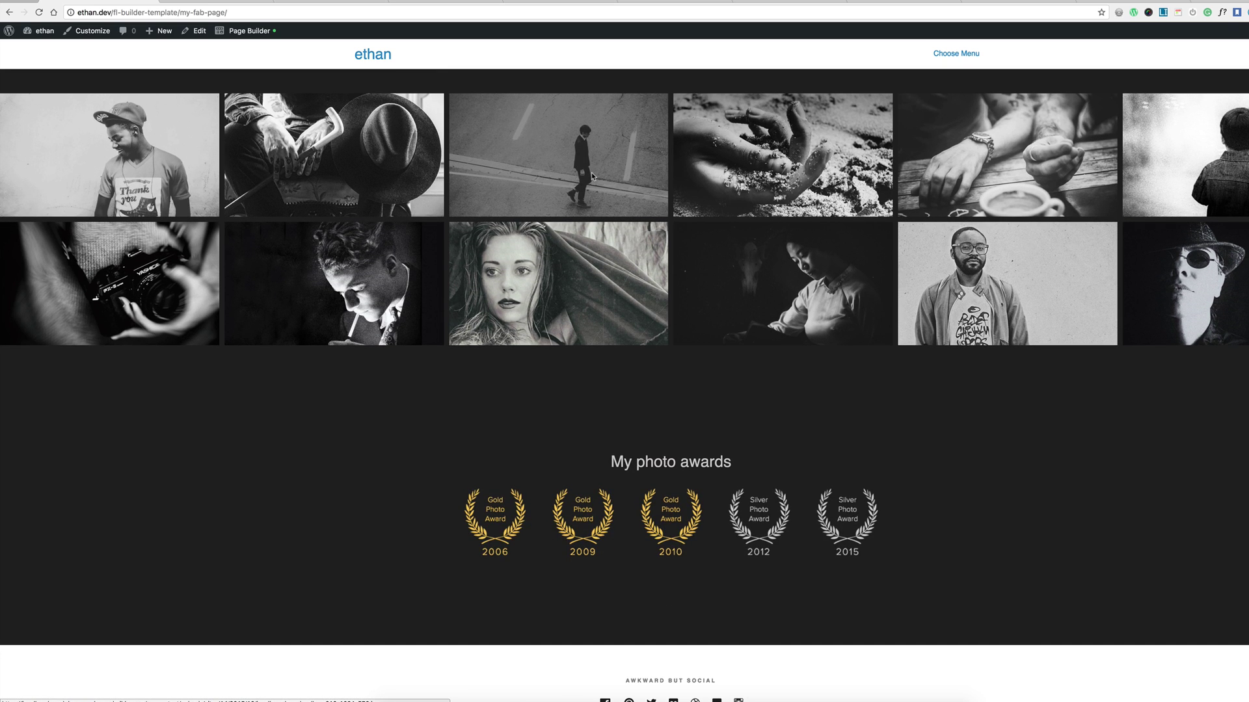
pyautogui.scroll(10, 591, 173)
pyautogui.scroll(10, 592, 173)
pyautogui.scroll(3, 591, 173)
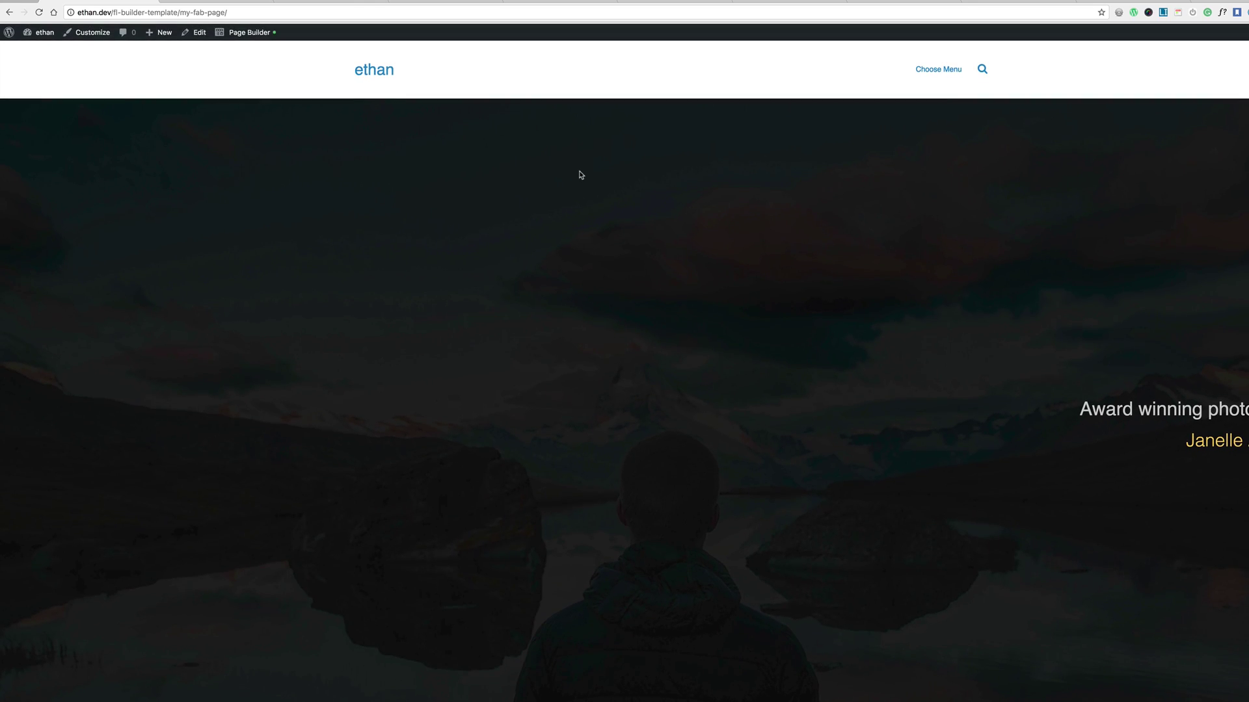